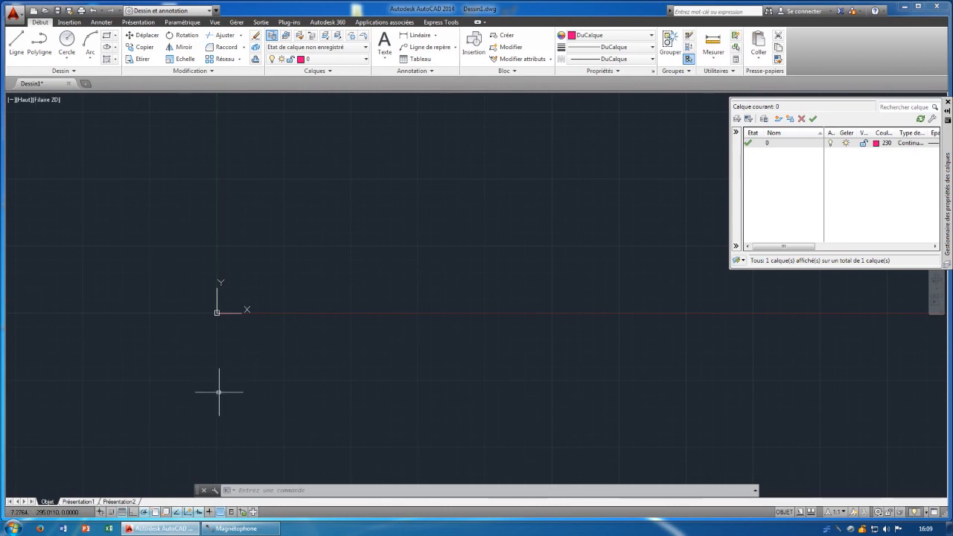
Insert the house floor-plan image from the desktop into the AutoCAD drawing with its insertion point at 0,0
click(138, 528)
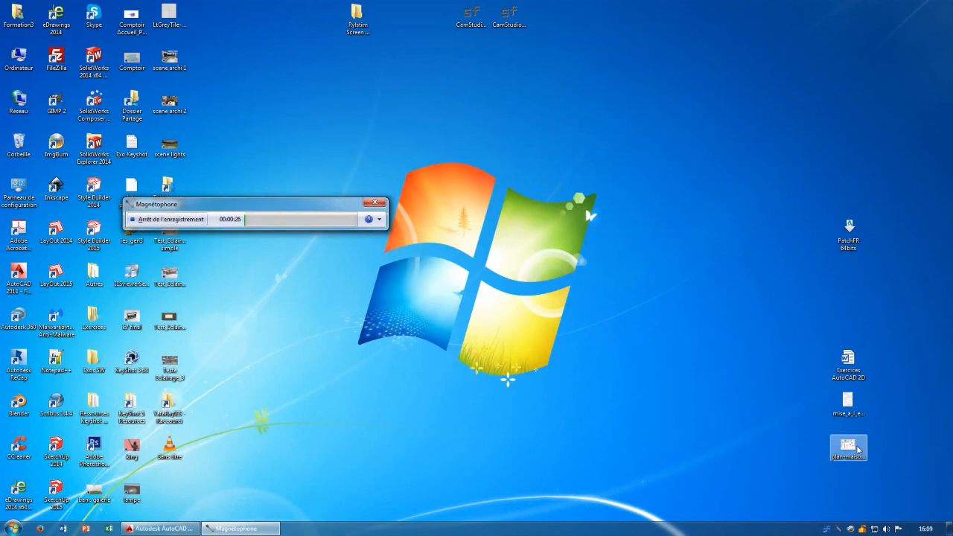
click(160, 528)
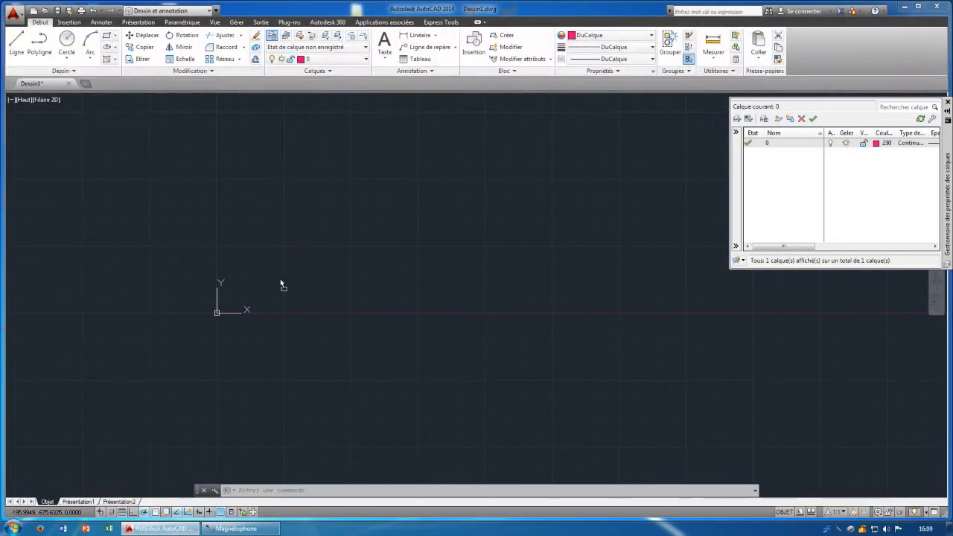
key(ctrl+v)
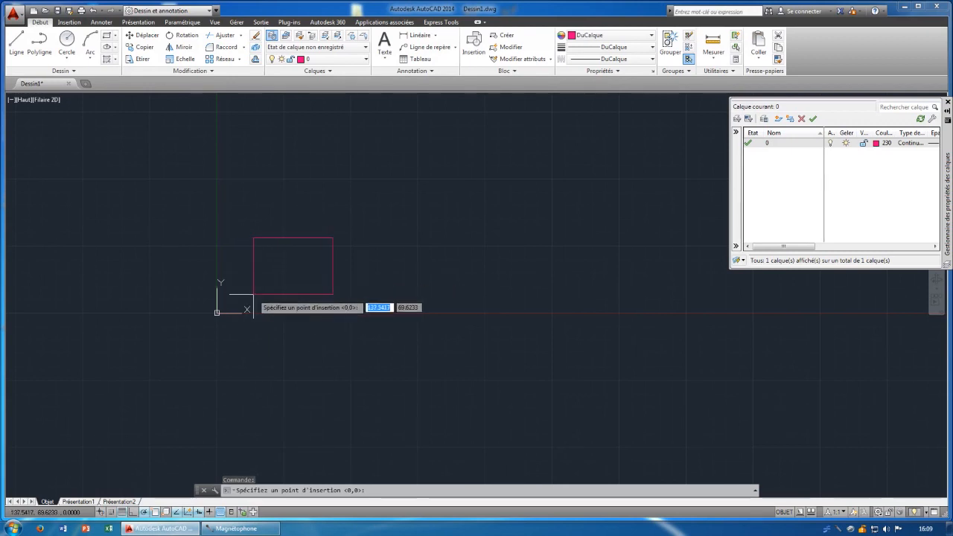
text(0)
key(Tab)
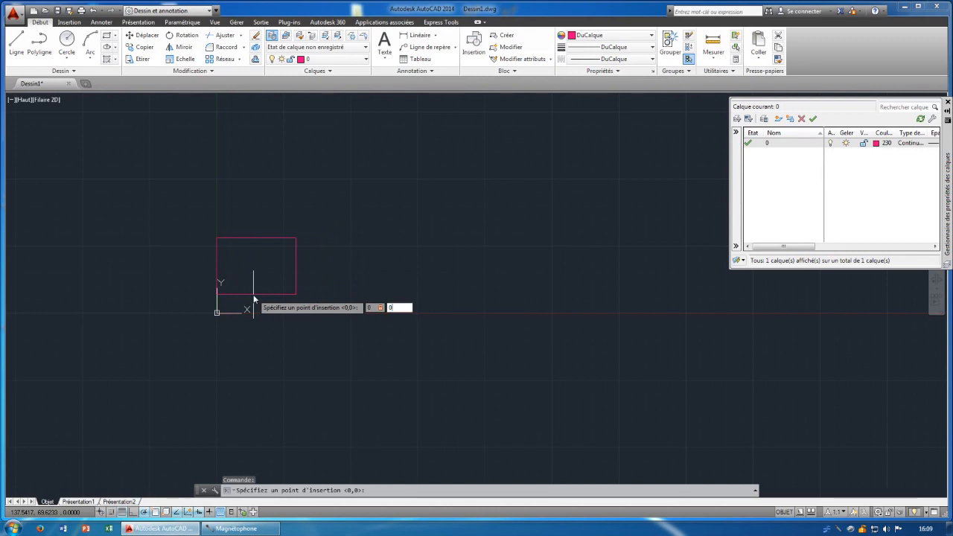
key(Return)
Place the floor-plan image with a scale factor of 1 and a rotation angle of 0°
scroll(231, 293, down, 3)
scroll(243, 281, up, 5)
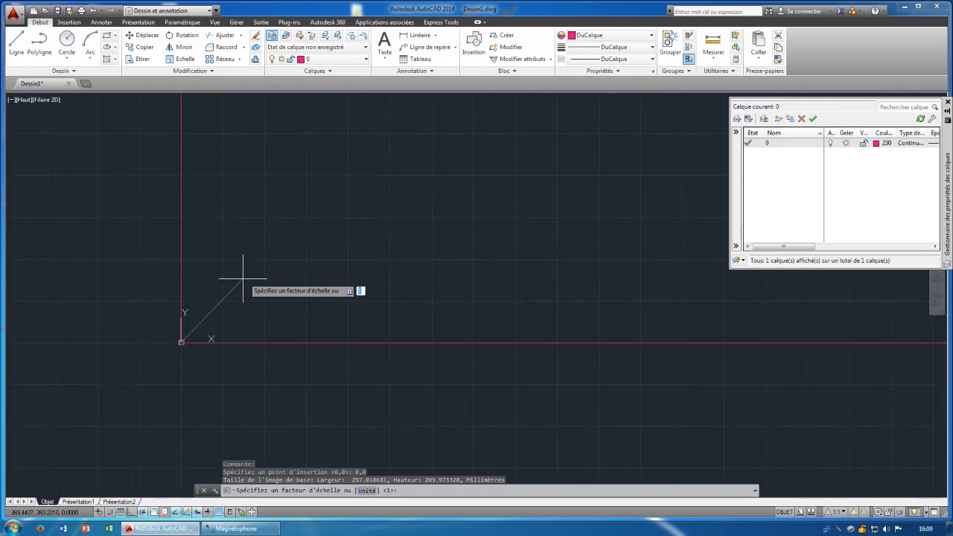
key(Return)
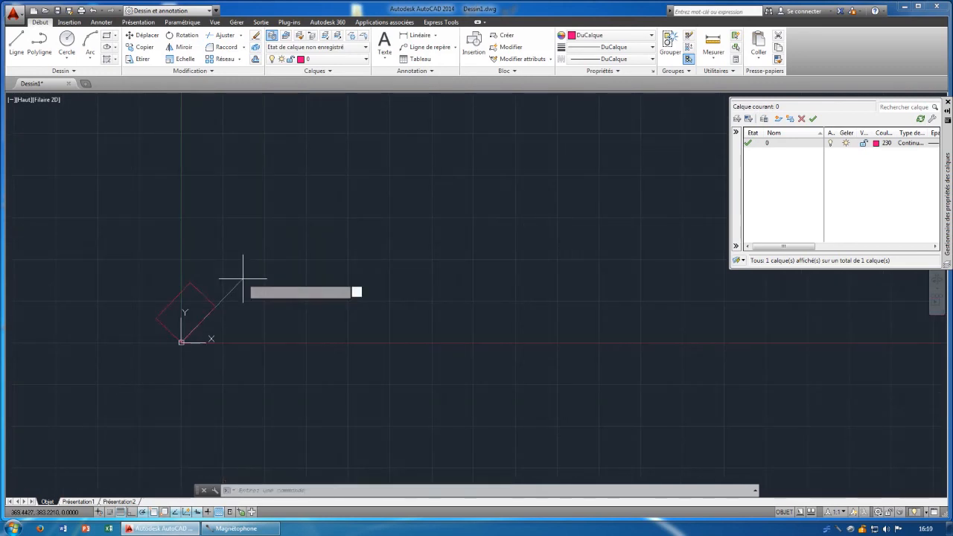
scroll(242, 283, up, 3)
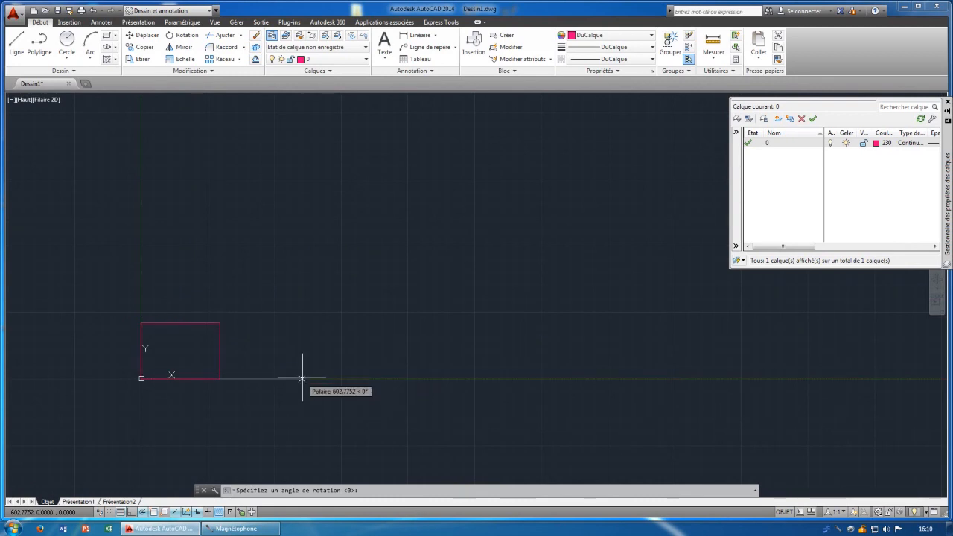
click(302, 379)
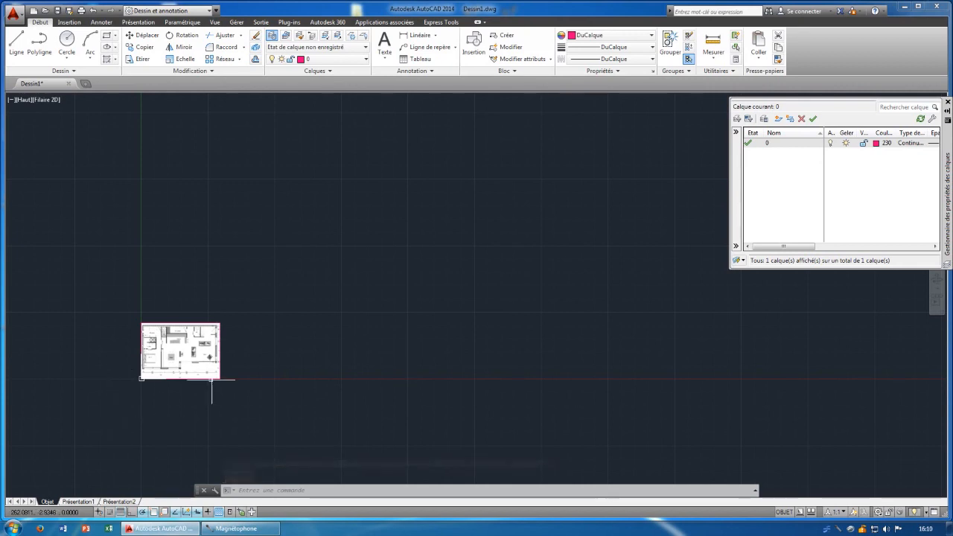
Examine the whole inserted floor-plan image and its position relative to the origin
scroll(132, 410, up, 3)
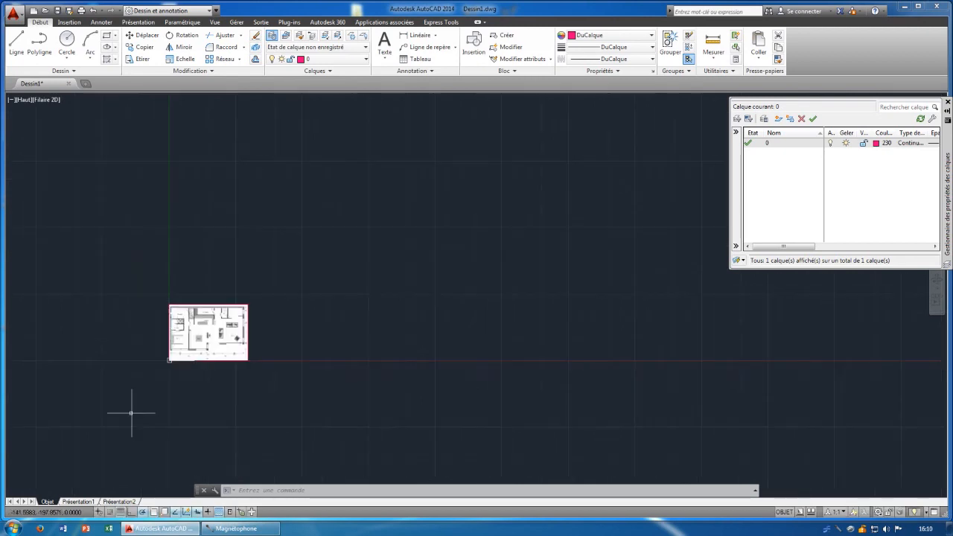
middle_click(227, 379)
middle_click(227, 379)
scroll(133, 302, up, 2)
scroll(136, 298, down, 4)
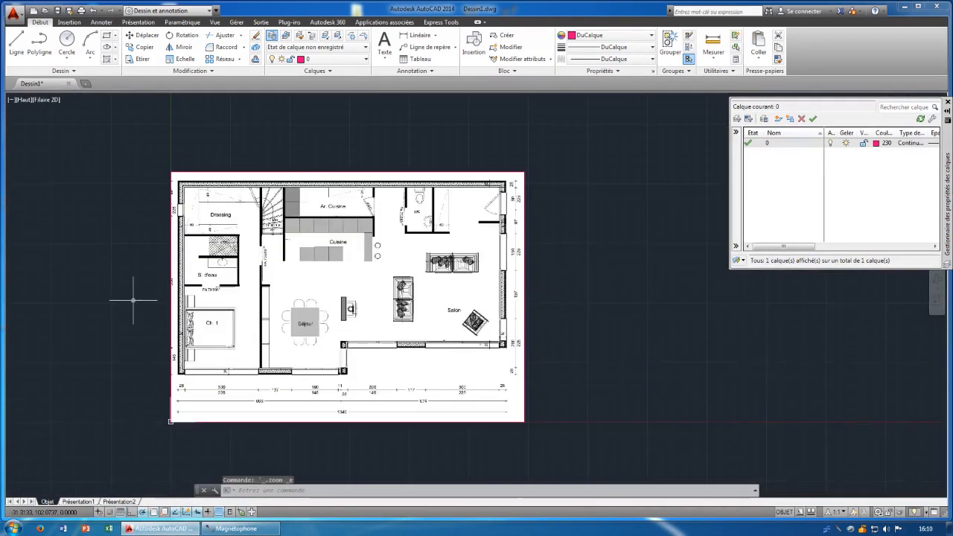
scroll(523, 372, up, 2)
scroll(524, 372, down, 2)
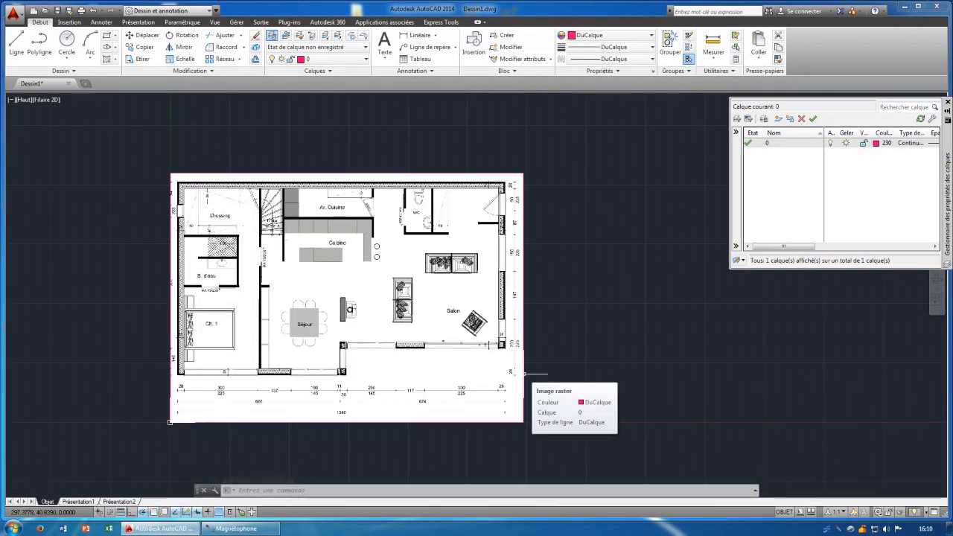
Draw a horizontal line 1340 units long just below the floor-plan image, matching the plan's overall width dimension
click(13, 45)
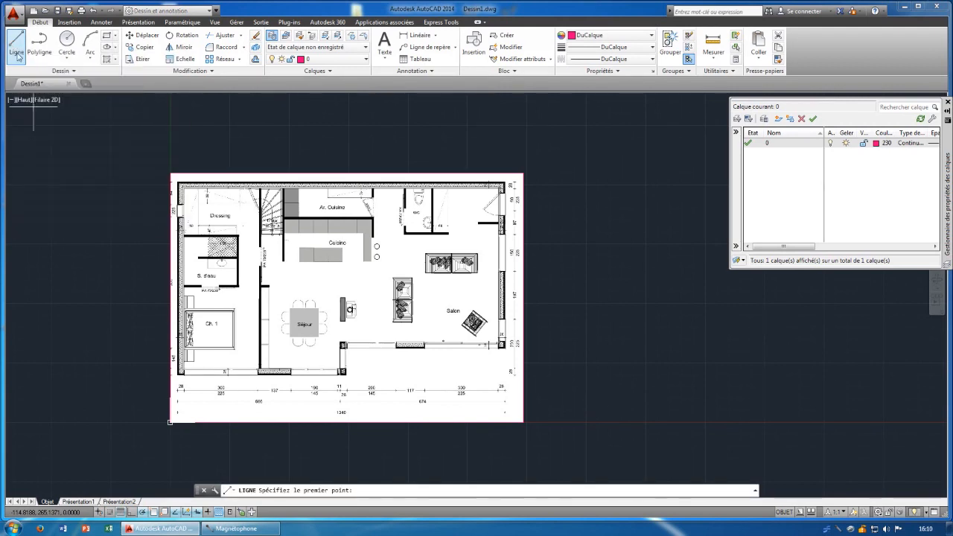
click(199, 458)
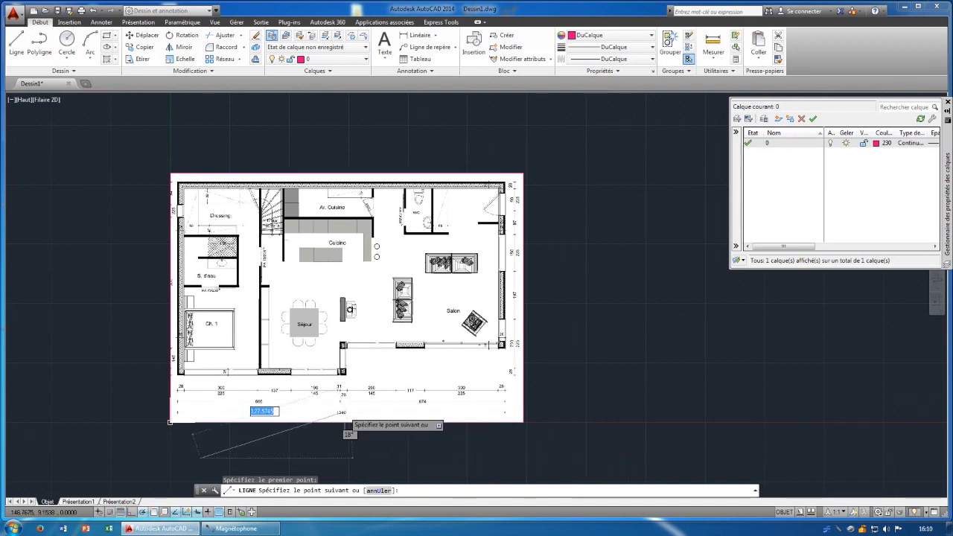
scroll(340, 423, up, 4)
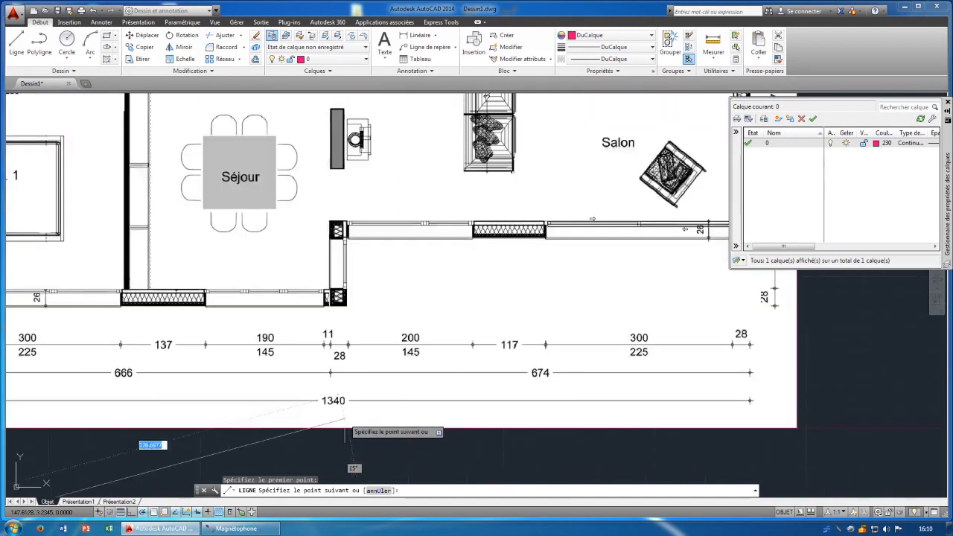
scroll(351, 430, down, 4)
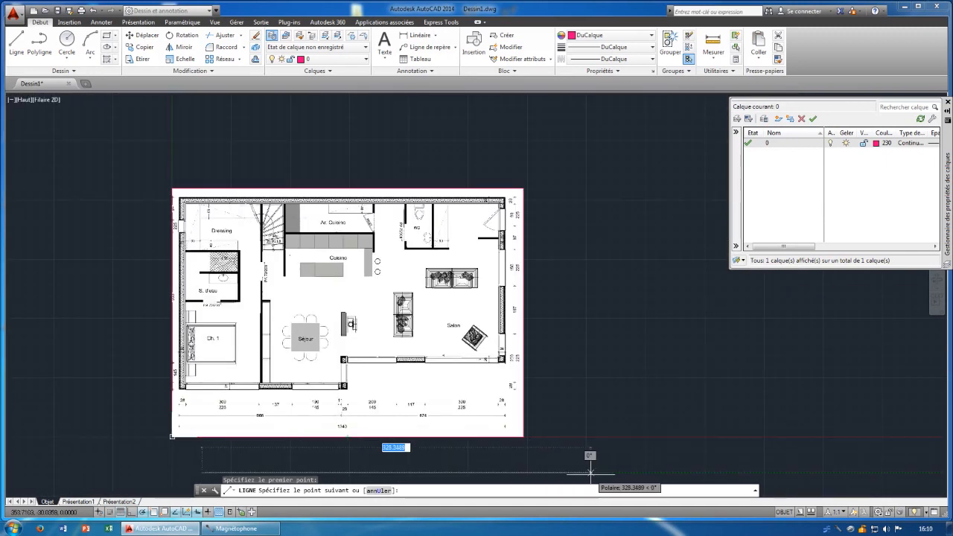
text(13)
key(Return)
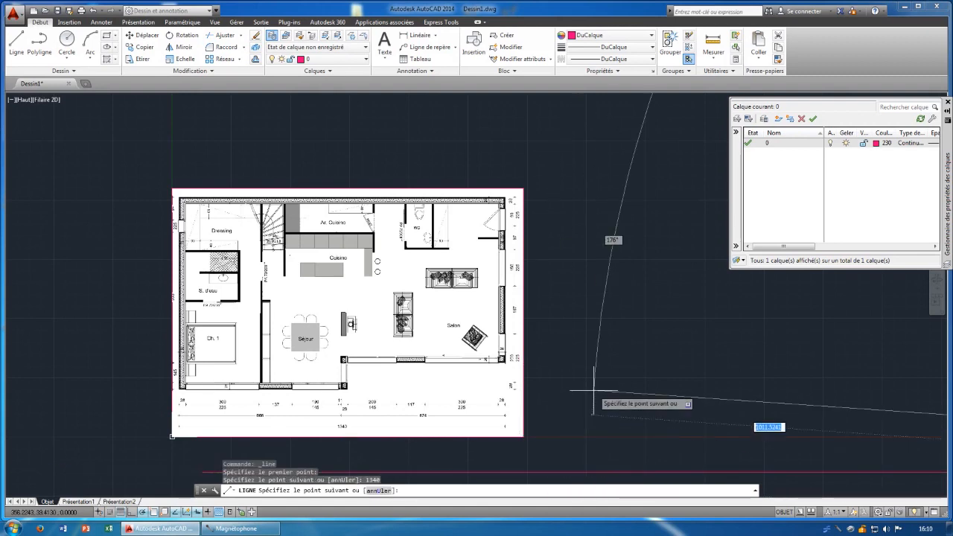
key(Return)
Compare the length of the drawn line with the plan image and its 1340 overall dimension
scroll(596, 387, down, 2)
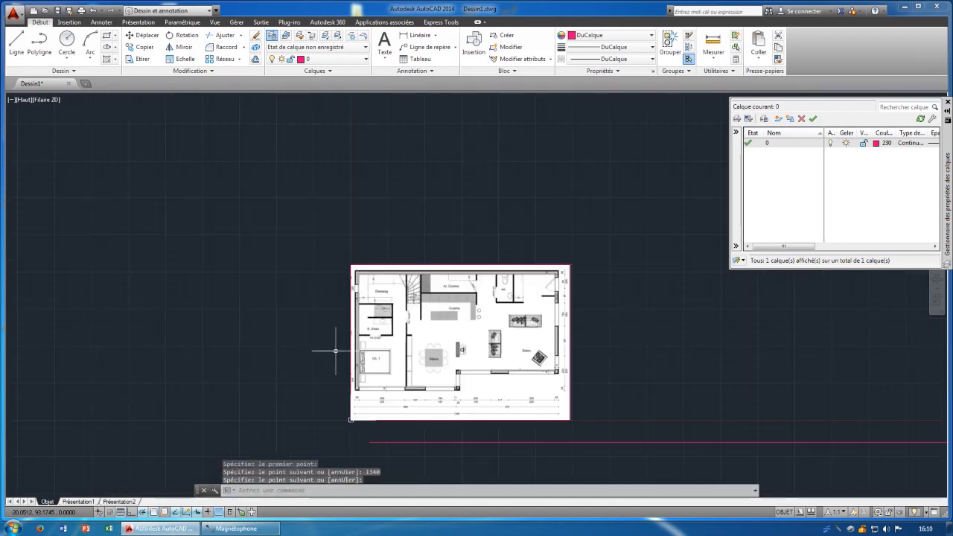
middle_click(336, 352)
middle_click(336, 352)
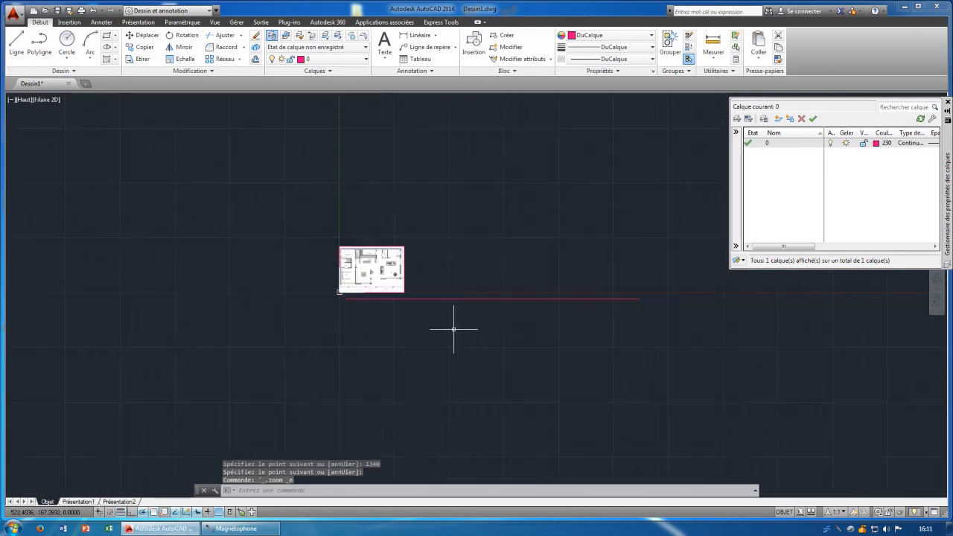
scroll(453, 328, up, 2)
scroll(504, 278, up, 2)
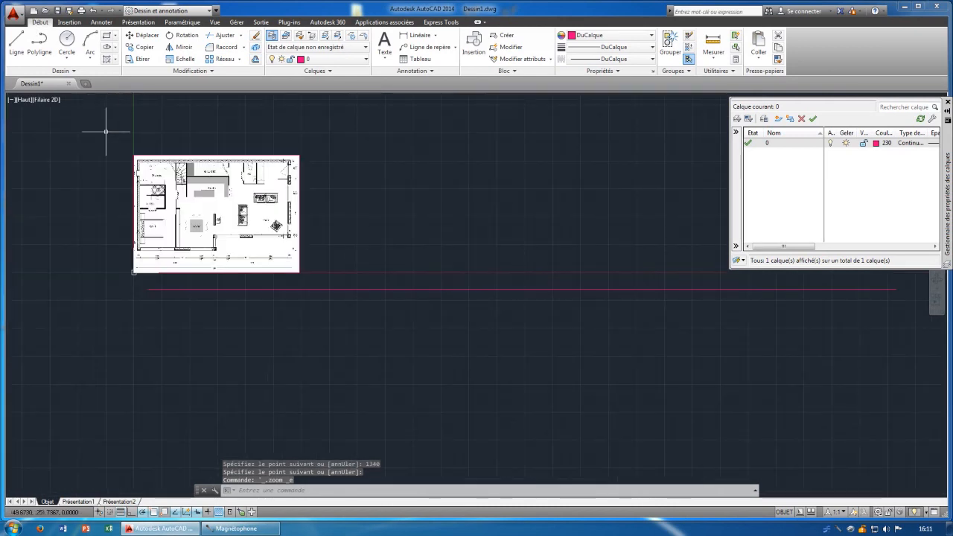
click(339, 289)
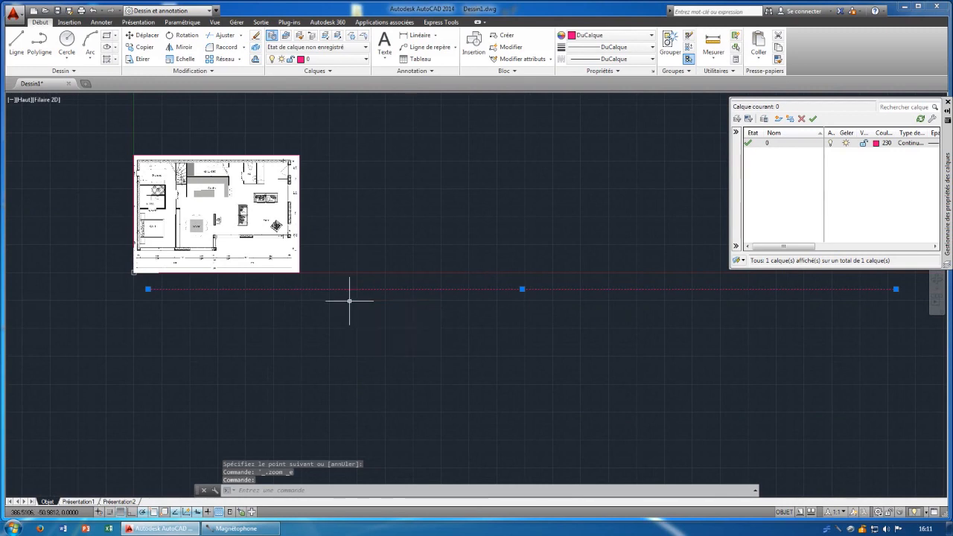
scroll(154, 268, up, 5)
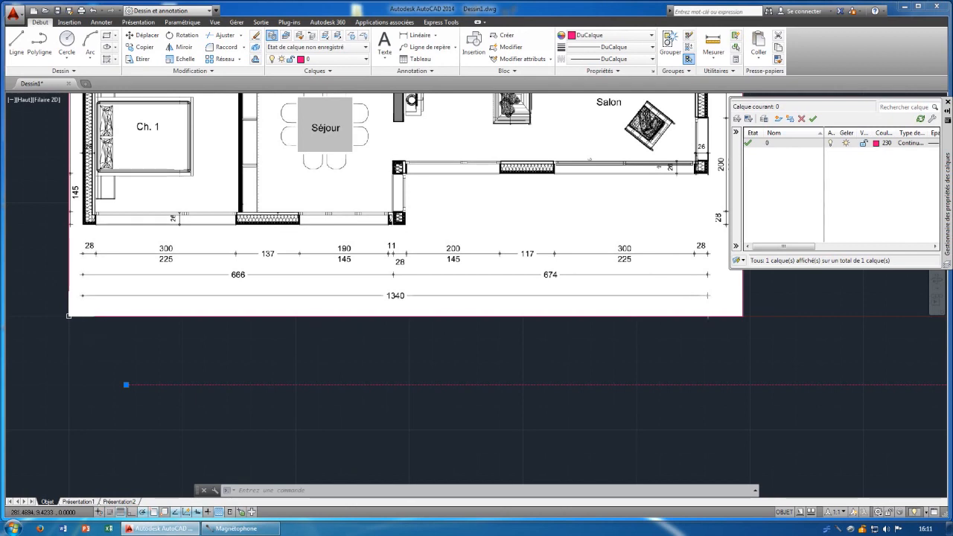
scroll(63, 338, down, 4)
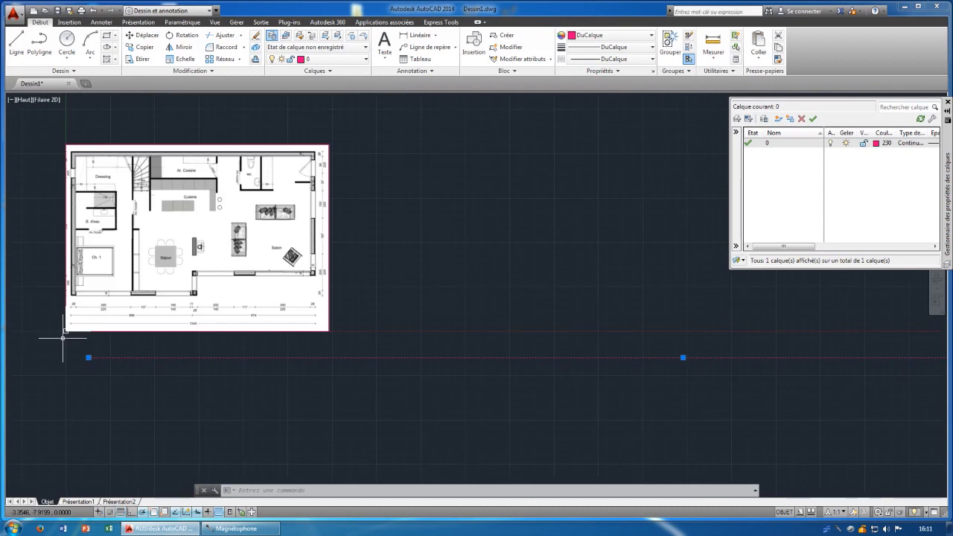
scroll(63, 338, down, 2)
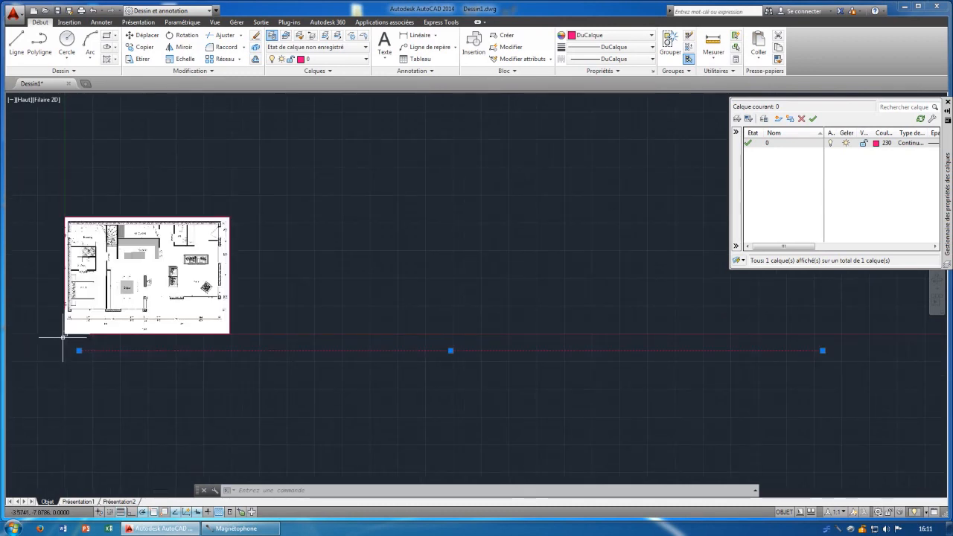
key(Escape)
Start scaling the floor-plan image with the Reference option, using the line's left endpoint as base point
click(182, 60)
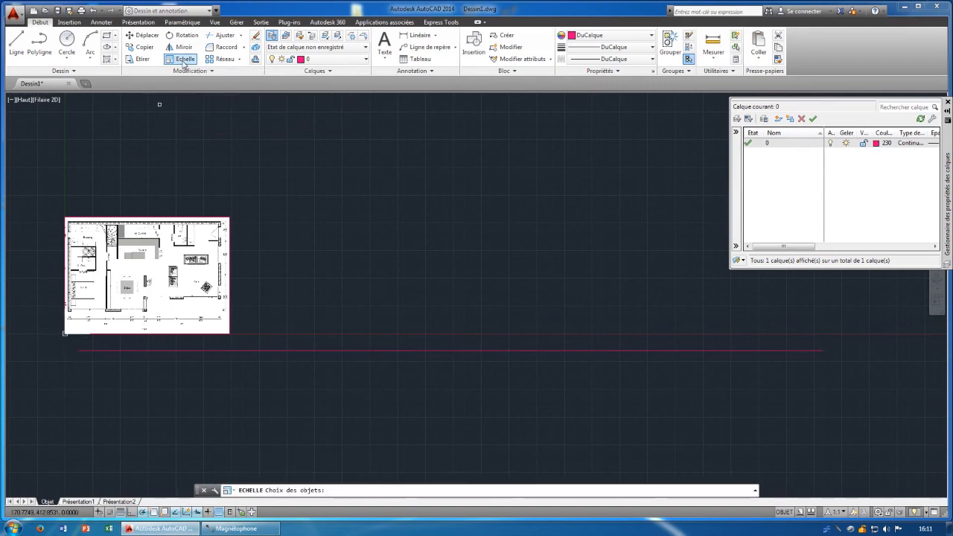
click(255, 315)
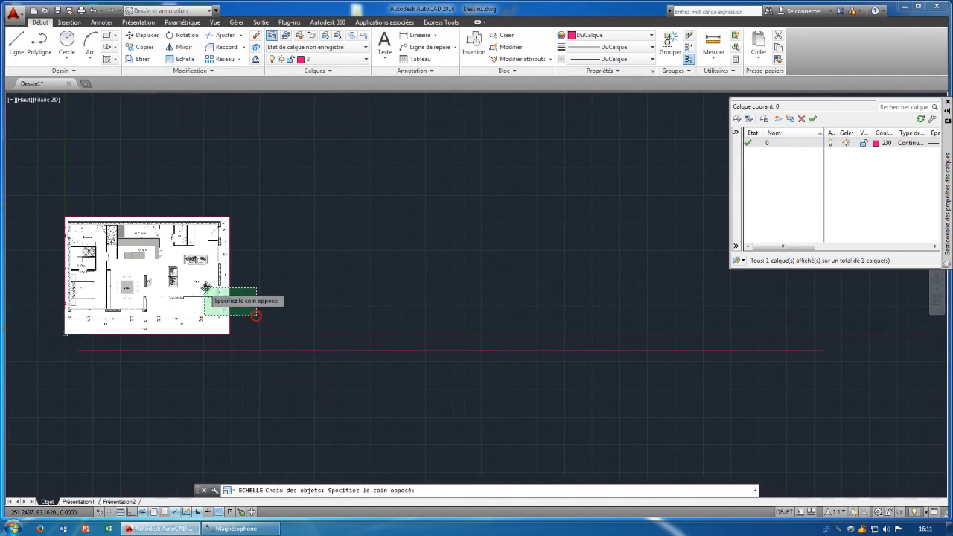
click(255, 315)
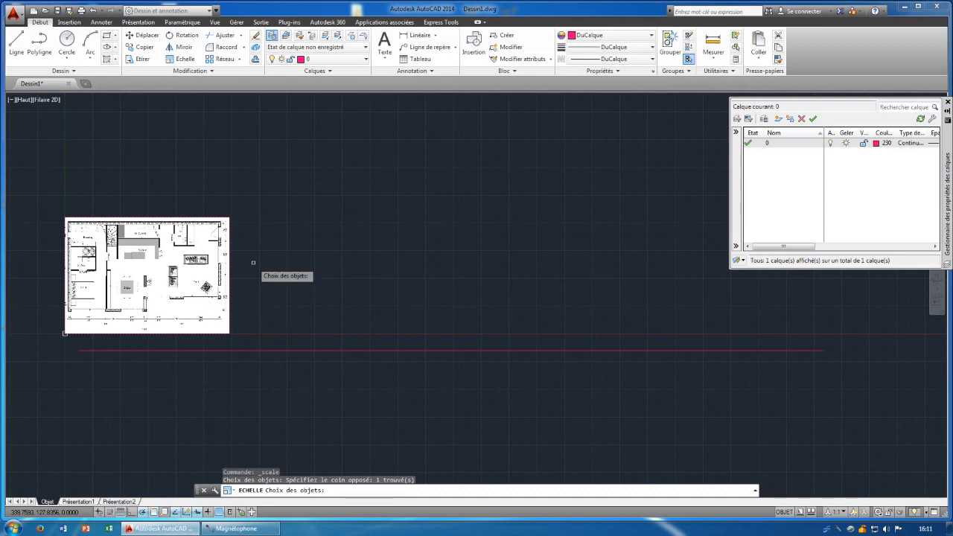
key(Return)
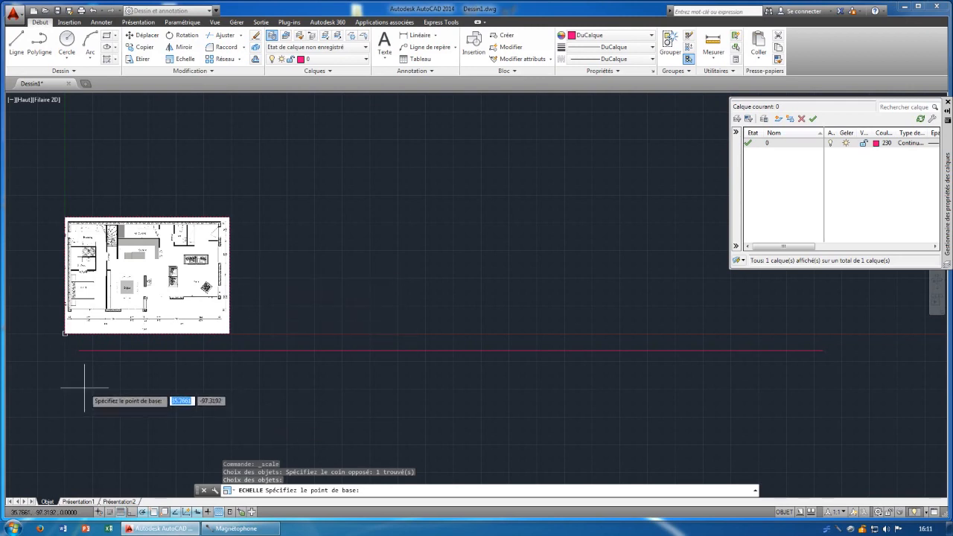
click(78, 350)
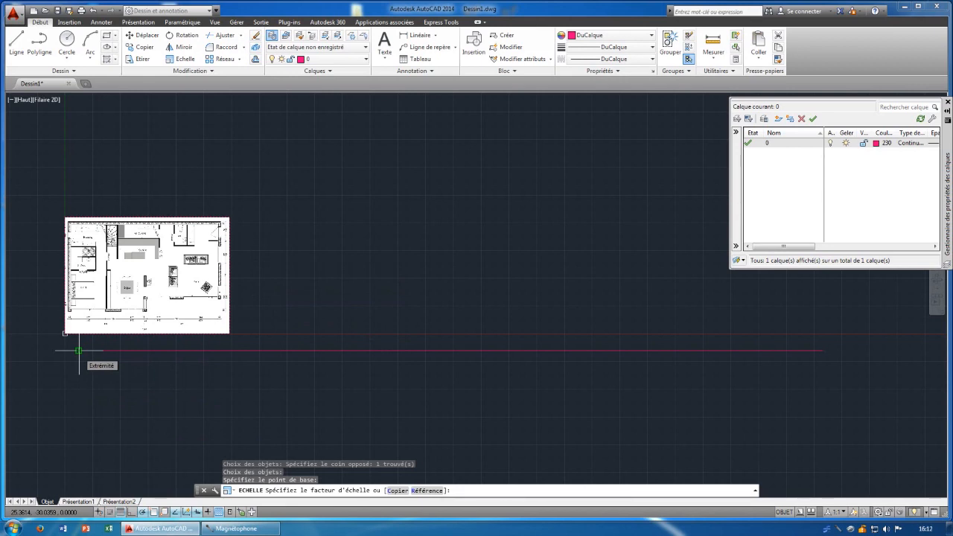
click(425, 491)
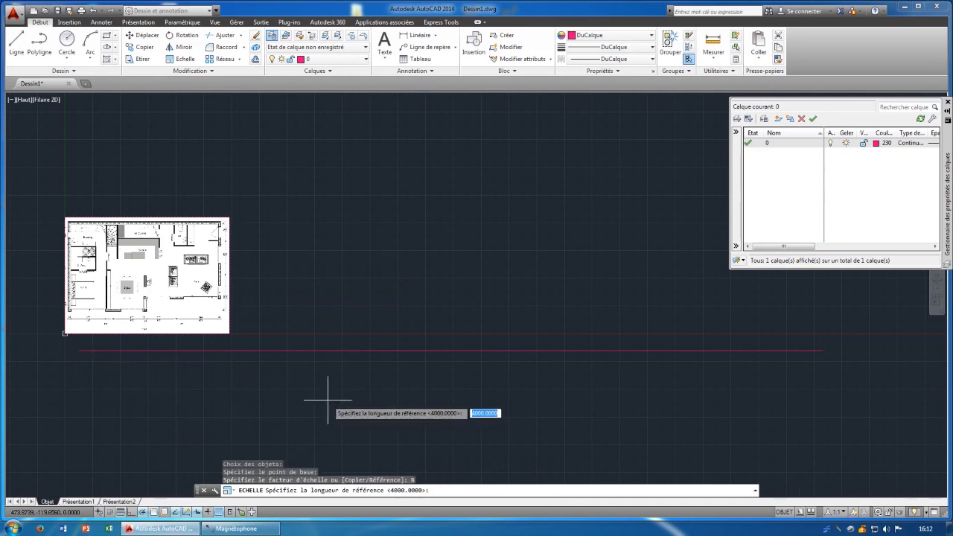
Define the reference length between the two end marks of the 1340 dimension and the new length at the line's right endpoint
scroll(54, 335, up, 6)
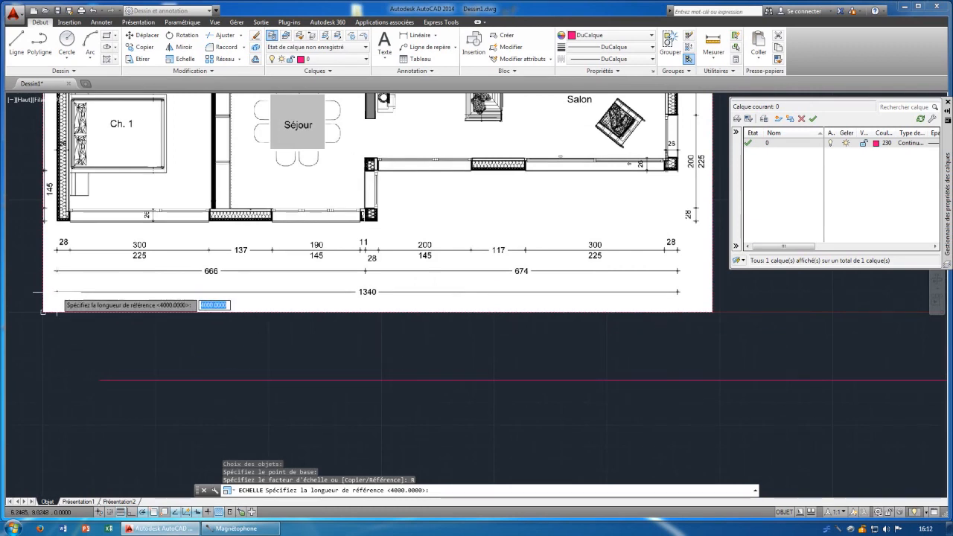
scroll(55, 291, up, 4)
scroll(55, 291, up, 5)
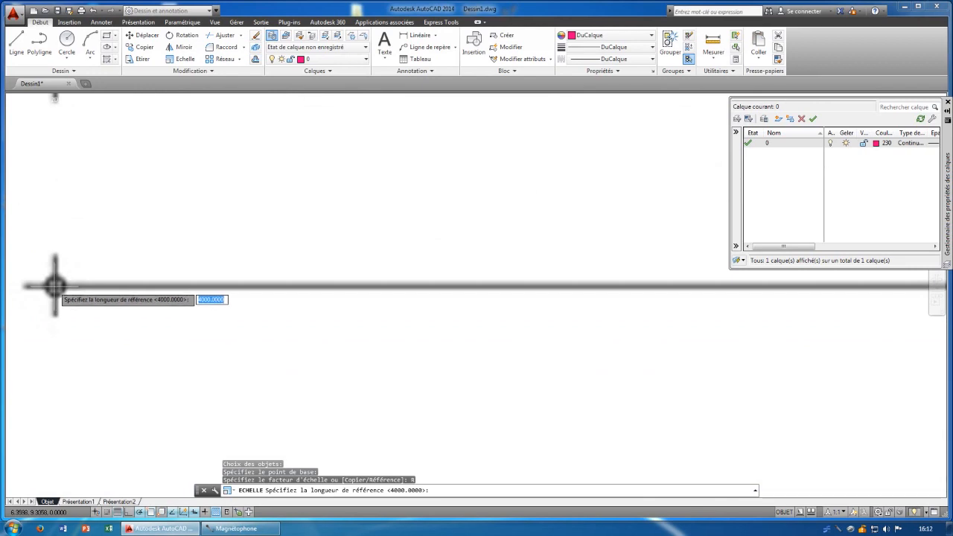
click(54, 286)
scroll(55, 286, down, 8)
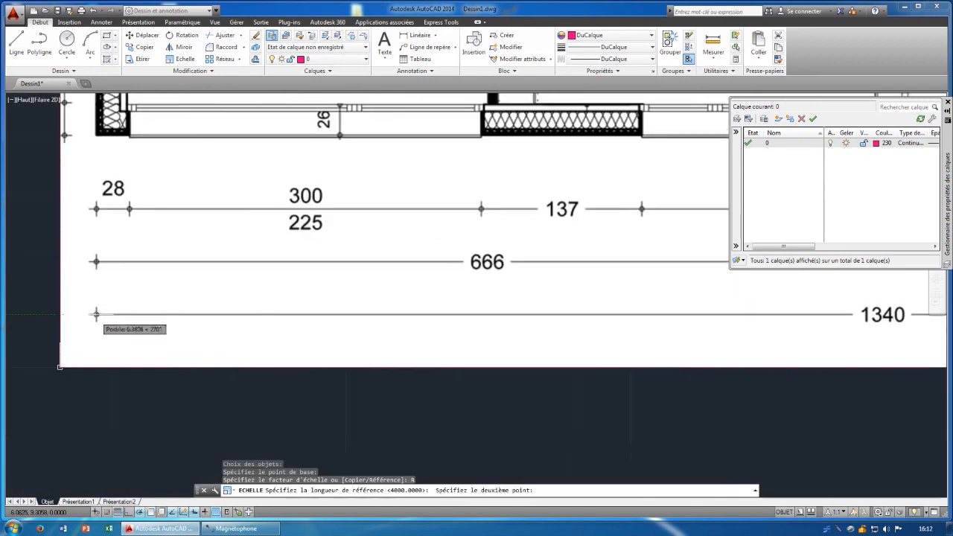
scroll(466, 303, up, 4)
scroll(466, 308, up, 7)
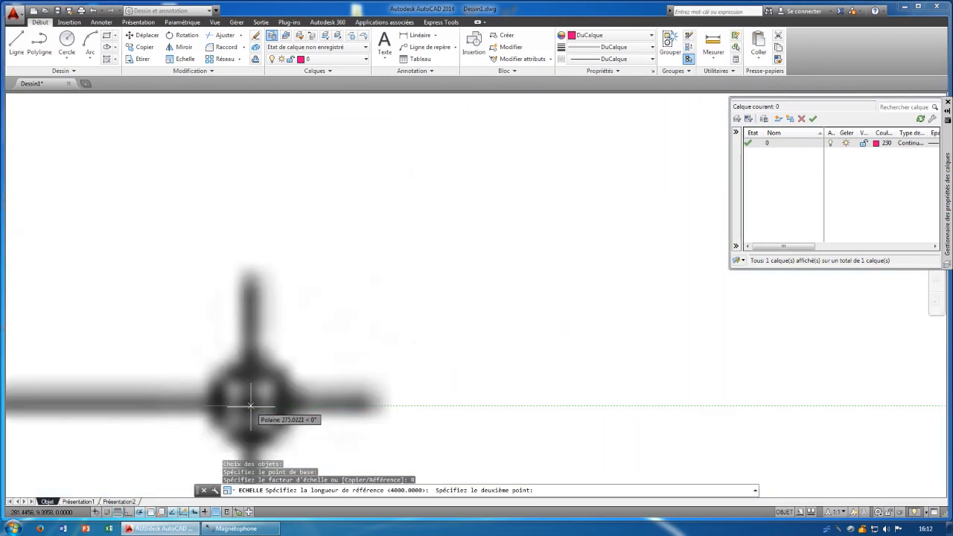
click(251, 406)
scroll(314, 386, down, 8)
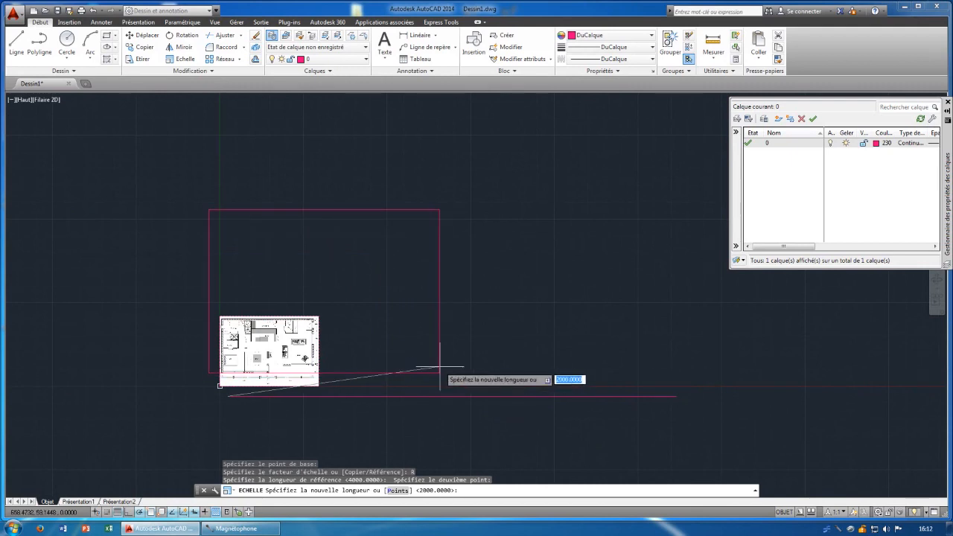
click(676, 396)
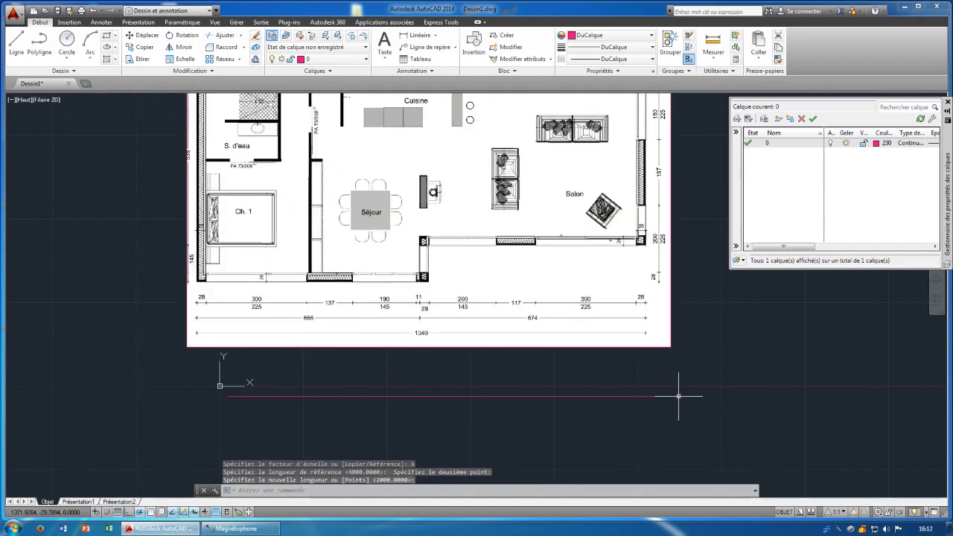
Check the scaled plan by measuring its 1340 overall dimension between the end marks with a temporary line, without keeping the line
scroll(574, 387, down, 2)
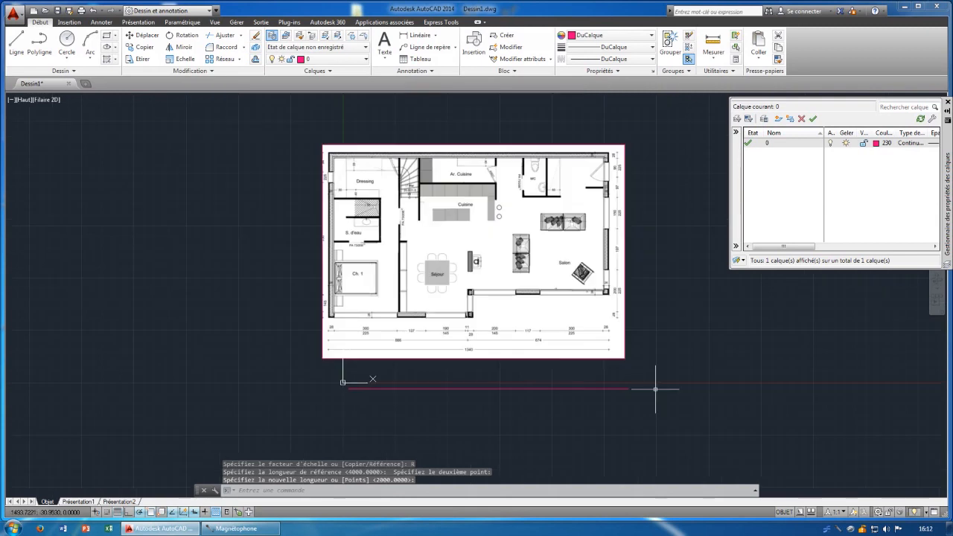
key(Escape)
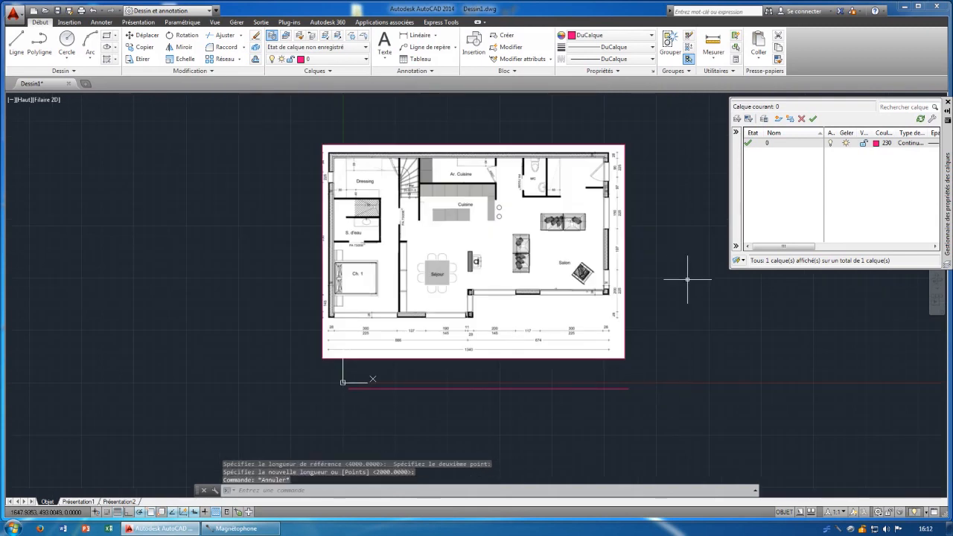
scroll(674, 394, up, 2)
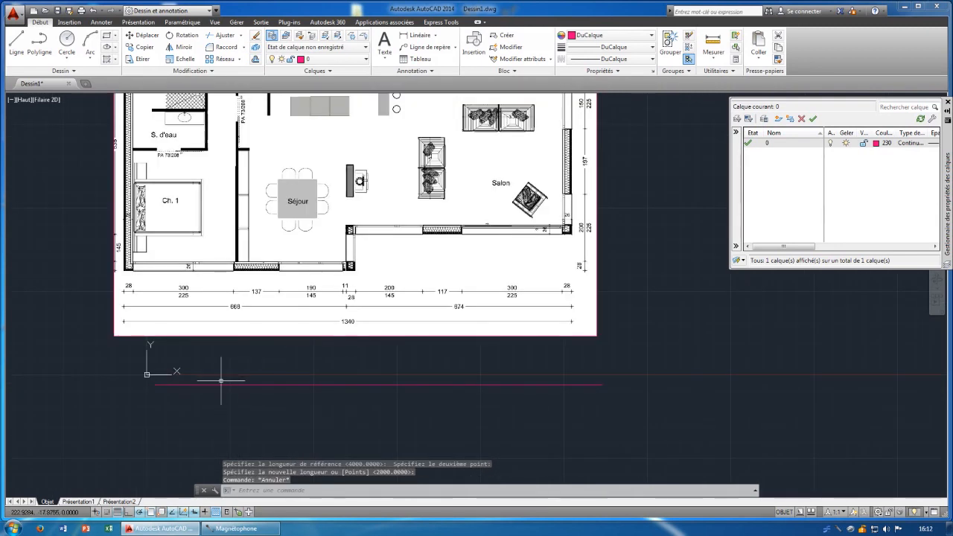
click(16, 42)
scroll(191, 341, up, 2)
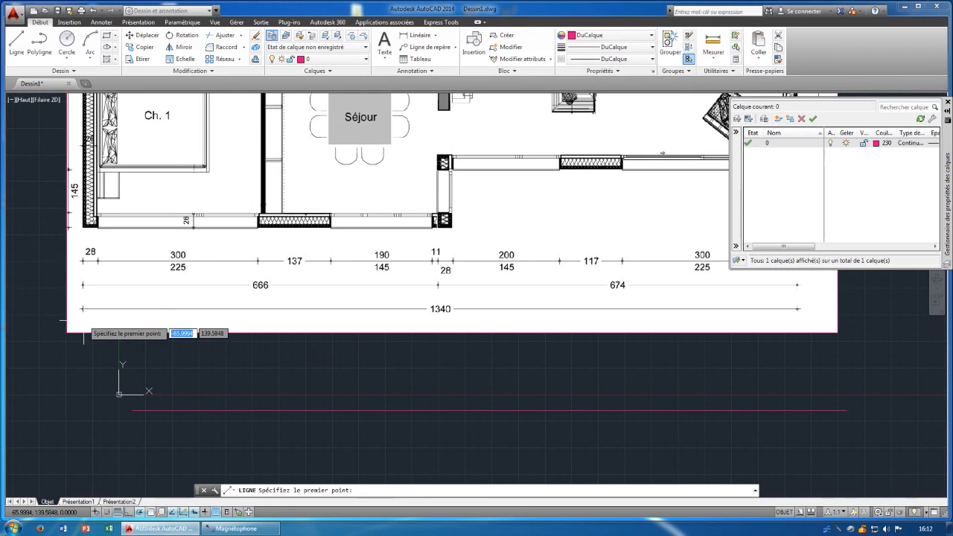
click(83, 321)
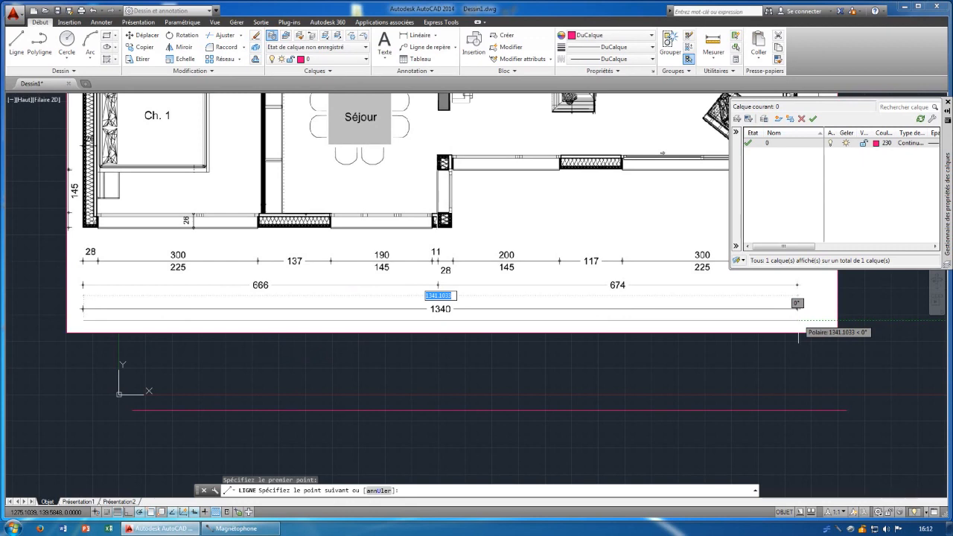
key(Escape)
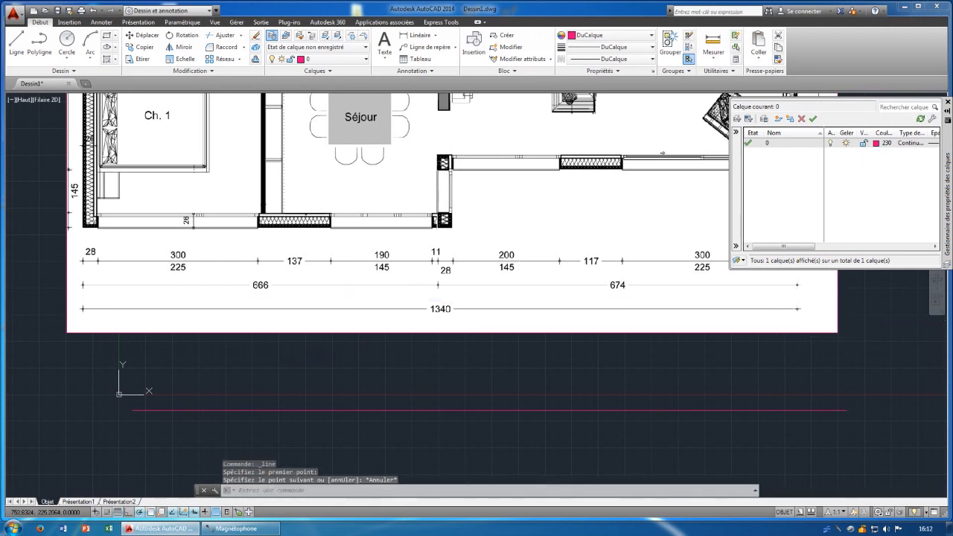
scroll(461, 234, up, 2)
scroll(327, 288, up, 2)
scroll(372, 396, down, 8)
scroll(496, 436, up, 2)
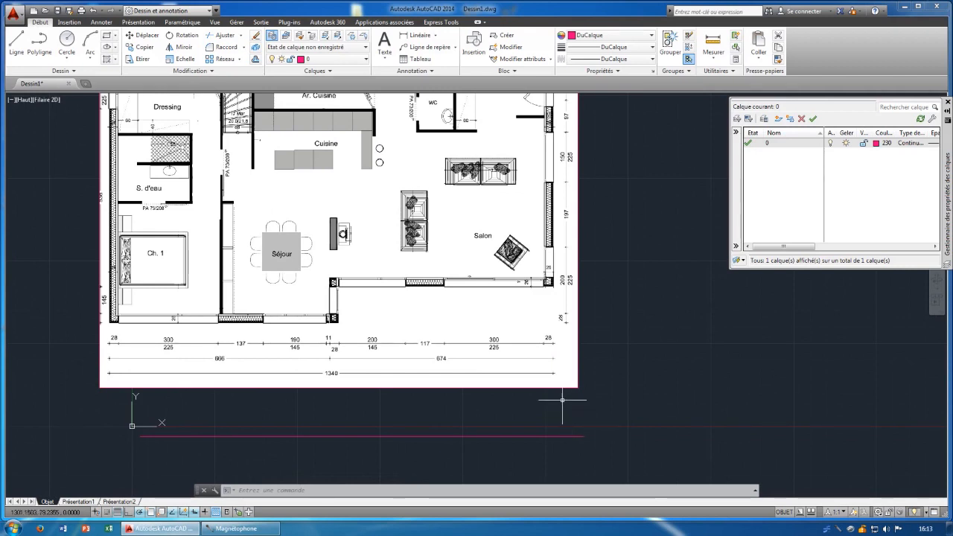
key(Escape)
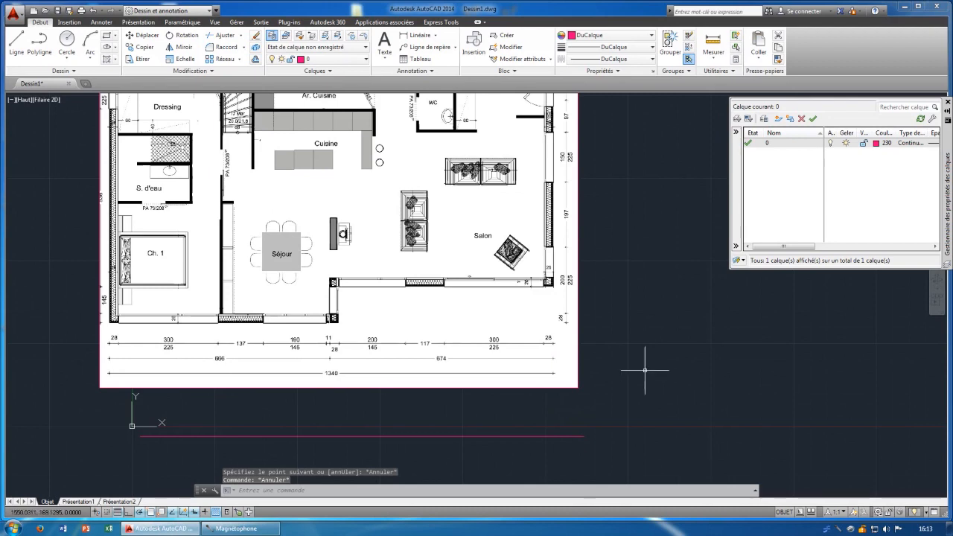
Increase the fade of the floor-plan image so that it blends into the dark drawing background
click(618, 387)
click(560, 336)
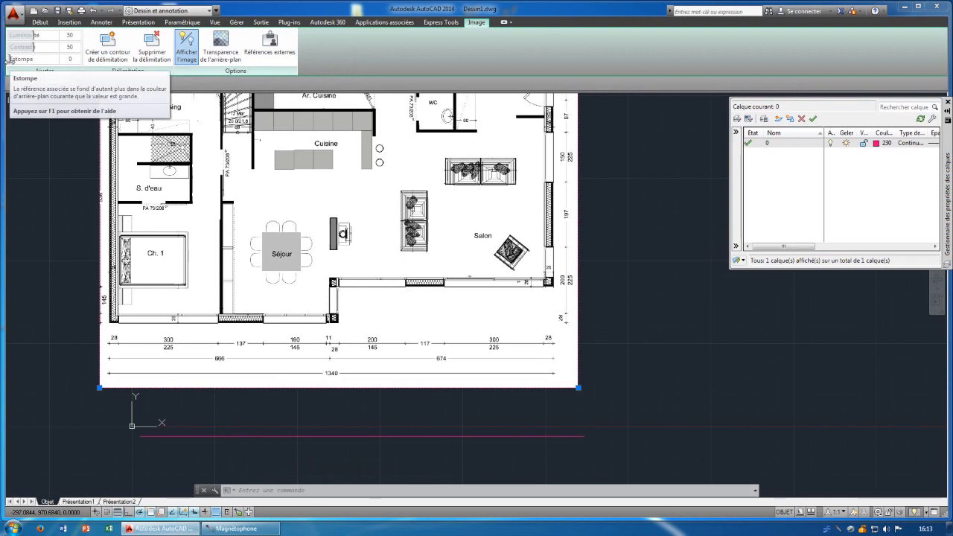
mouse_move(9, 59)
mouse_down()
mouse_move(62, 63)
mouse_move(41, 63)
mouse_move(54, 65)
mouse_up()
click(70, 148)
key(Escape)
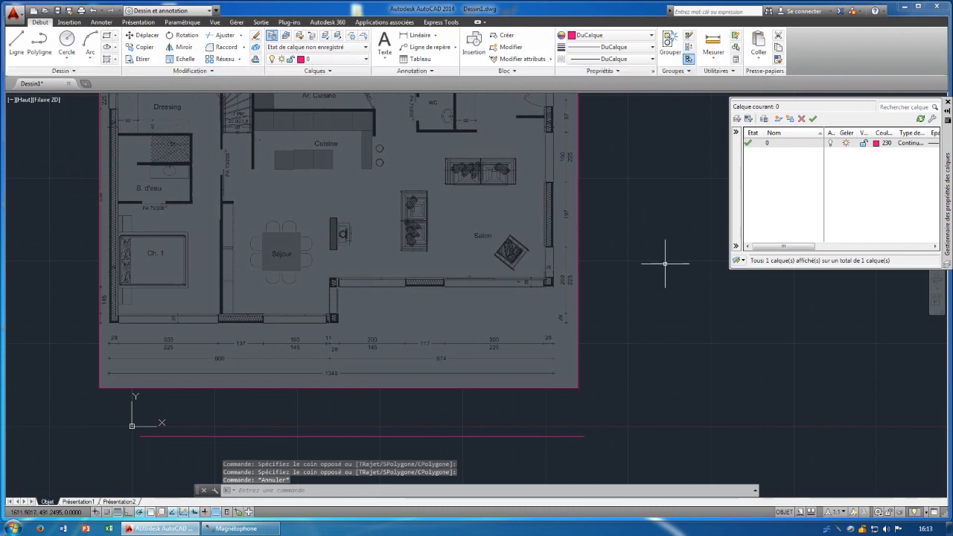
Trace the hatched wall section above the 137 dimension with a rectangular polyline about 25 units high, ending at its start point
click(34, 43)
scroll(140, 320, up, 4)
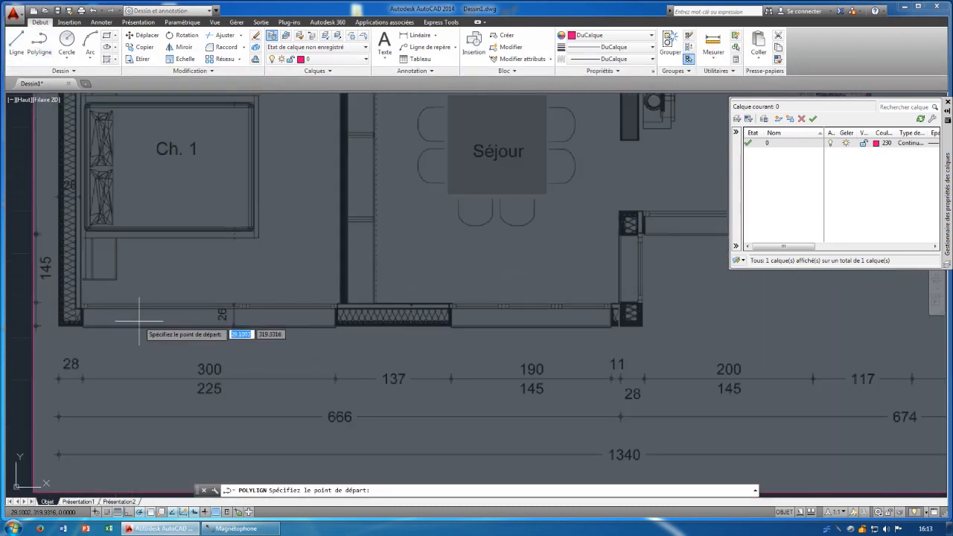
click(337, 325)
click(451, 325)
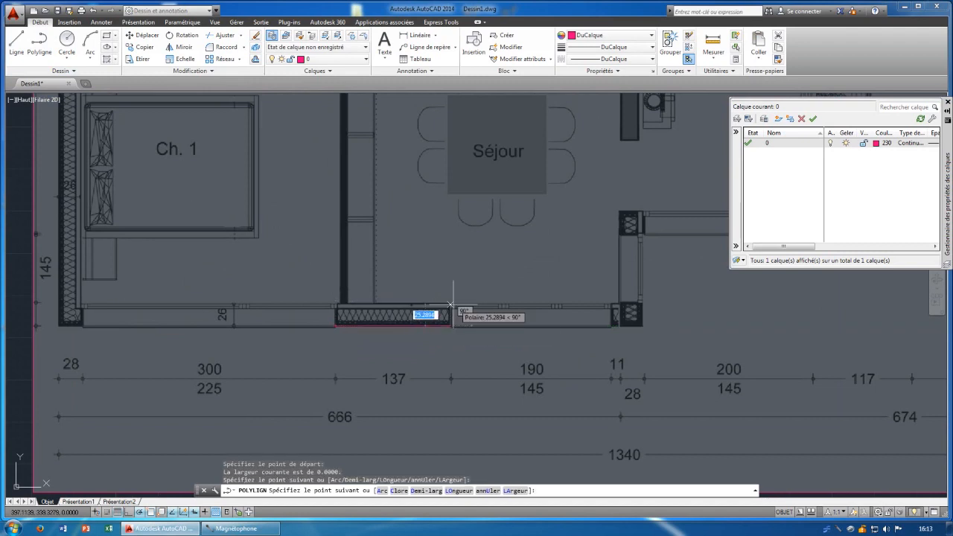
click(337, 304)
click(337, 325)
key(Escape)
scroll(375, 325, down, 4)
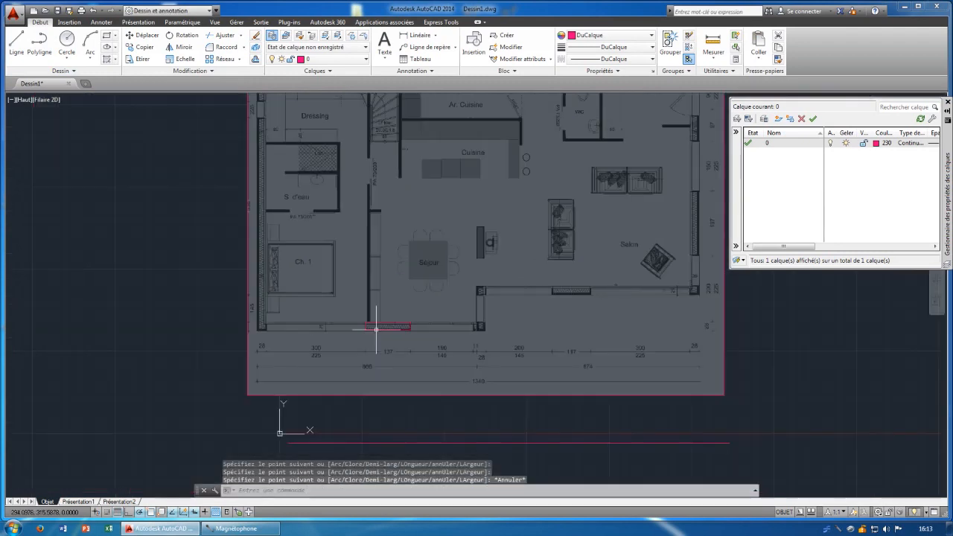
scroll(111, 302, down, 2)
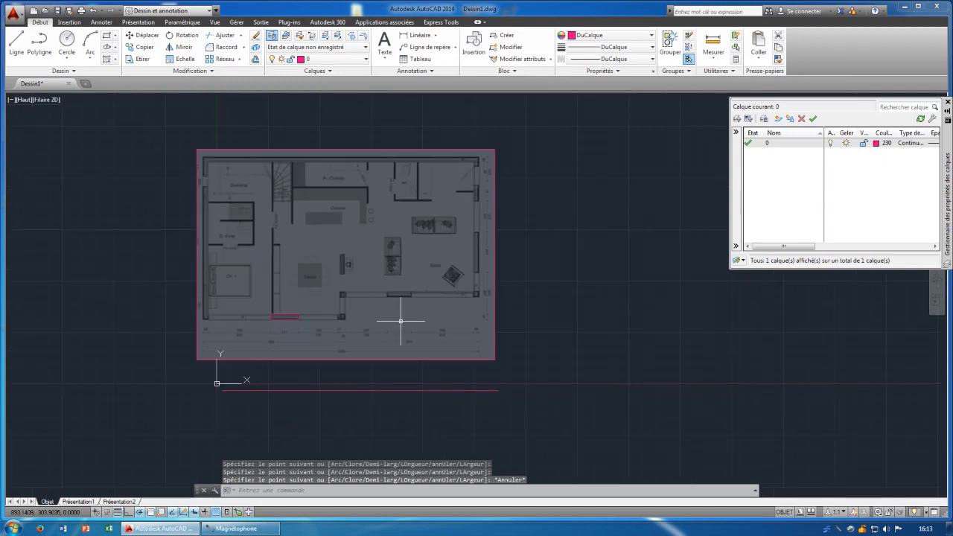
scroll(401, 321, up, 2)
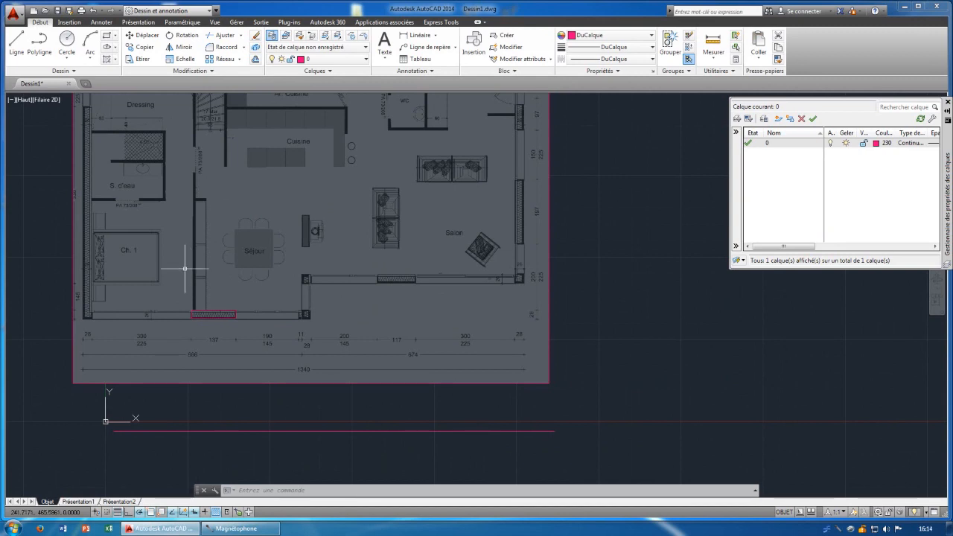
key(Escape)
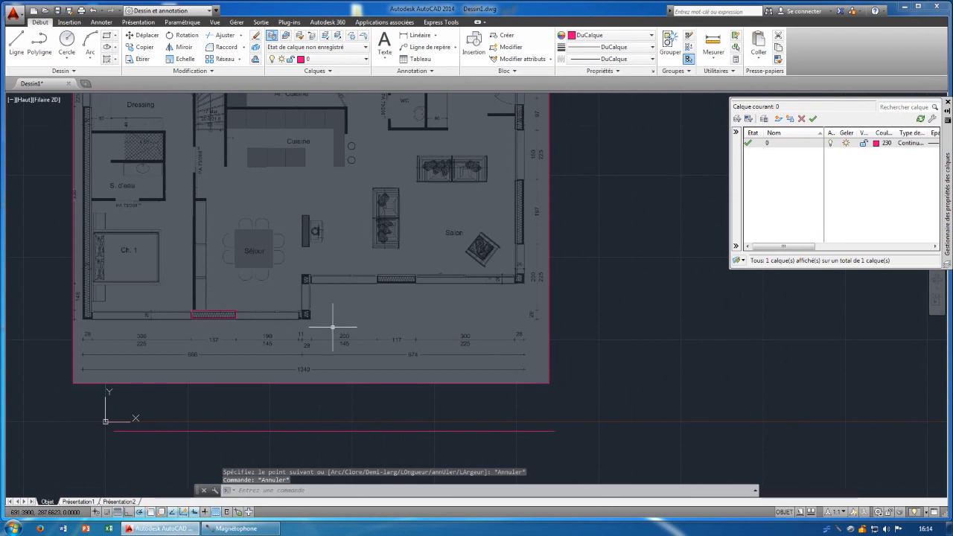